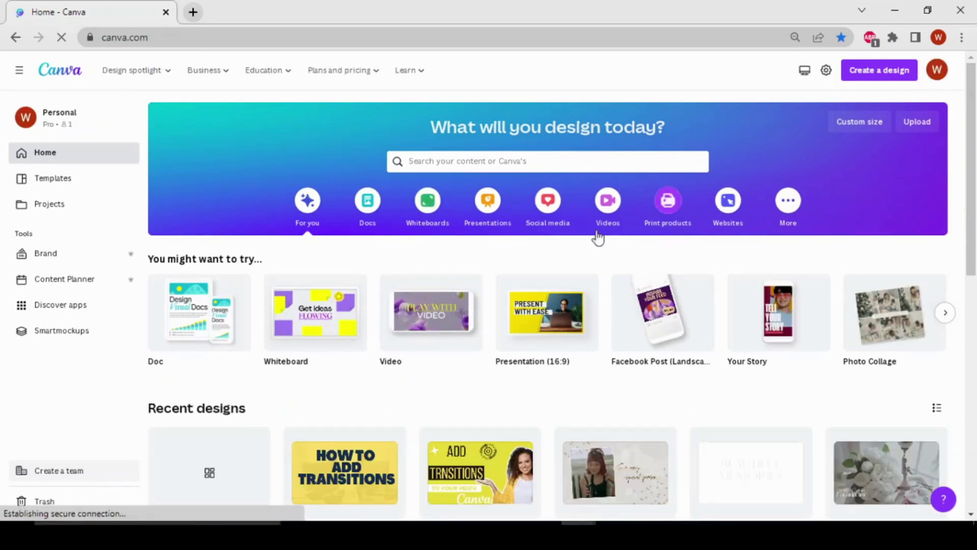
- Create a blank 5-second video design from the Videos category and search templates for 'GIF'
left_click(611, 205)
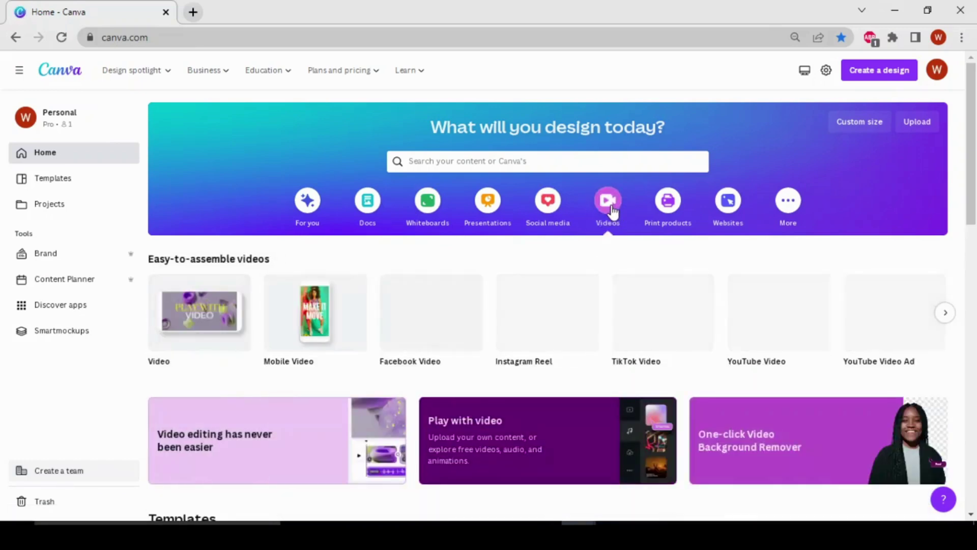
mouse_move(208, 347)
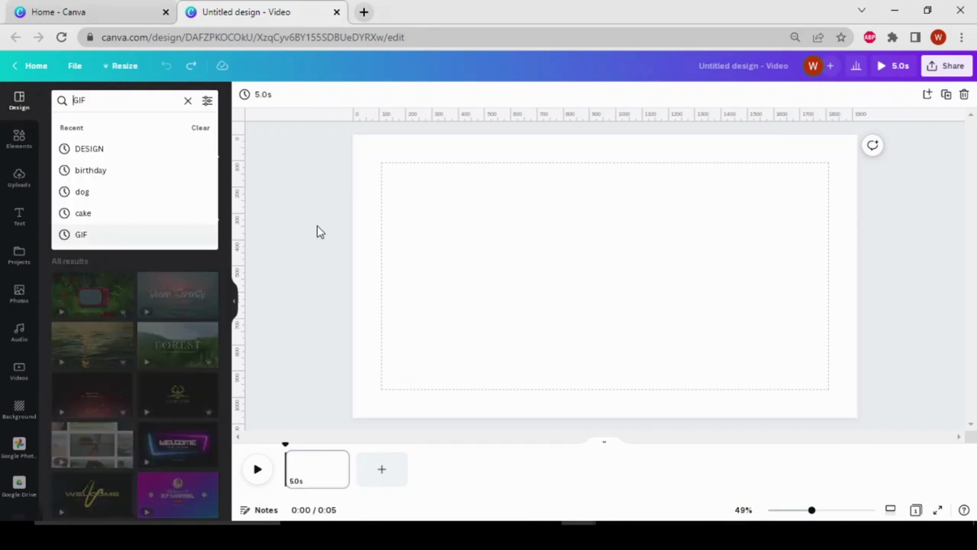
- Apply all five pages of the Rescue Shelter Puppy Dog template, making the video 26.2 seconds
left_click(319, 231)
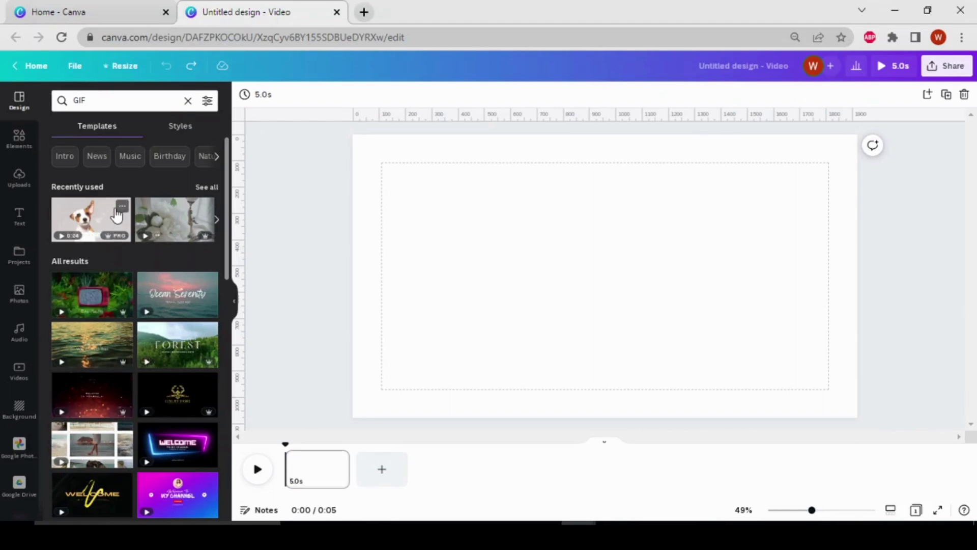
left_click(86, 226)
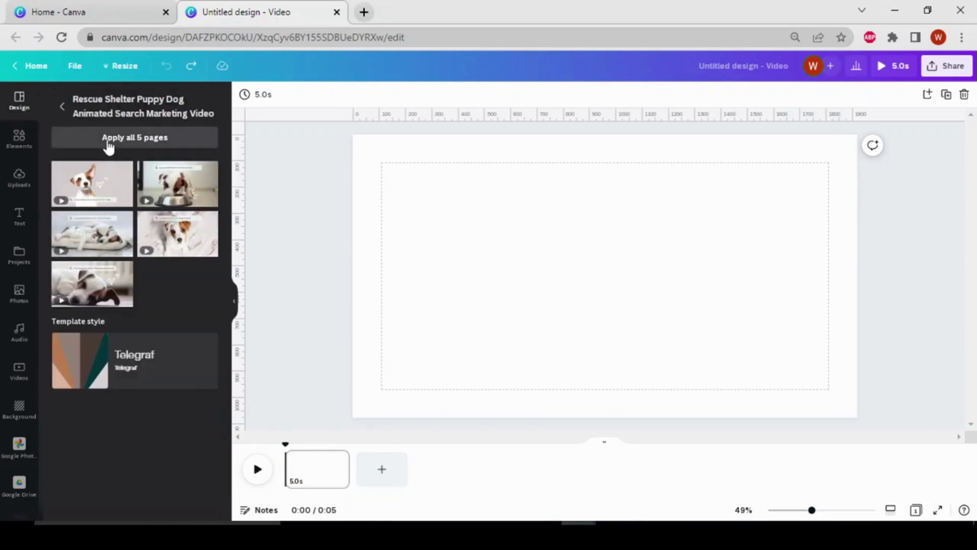
left_click(142, 144)
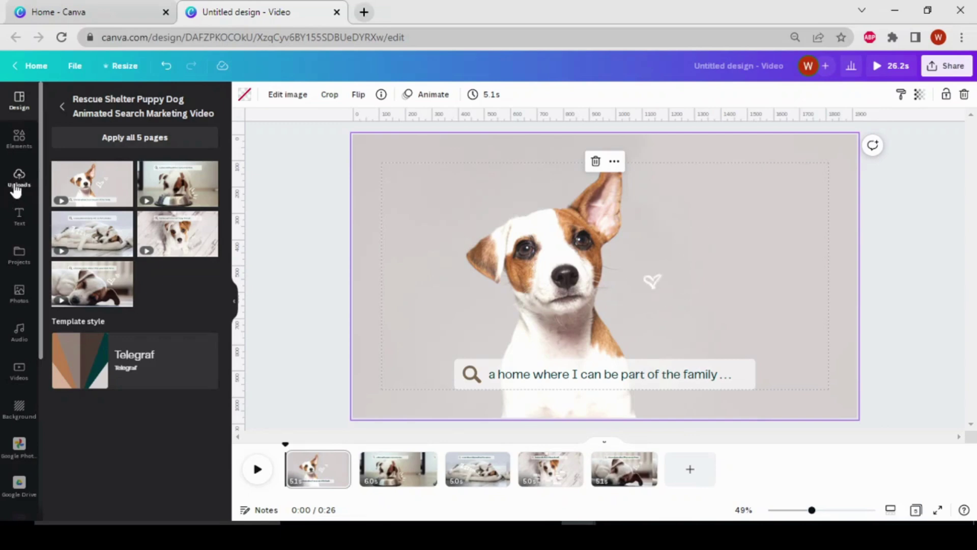
- Start a file upload from Uploads, cancel it, and switch to the Elements library
left_click(21, 186)
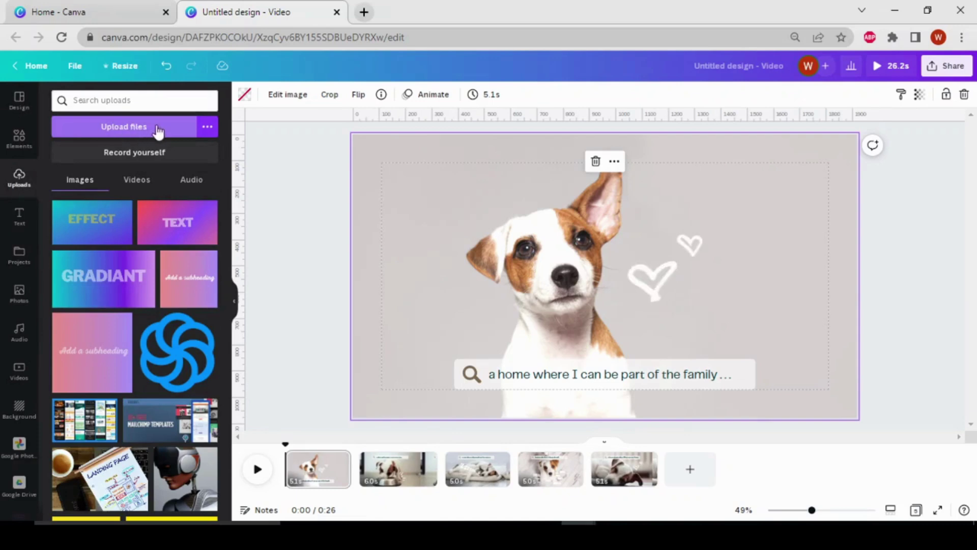
left_click(175, 131)
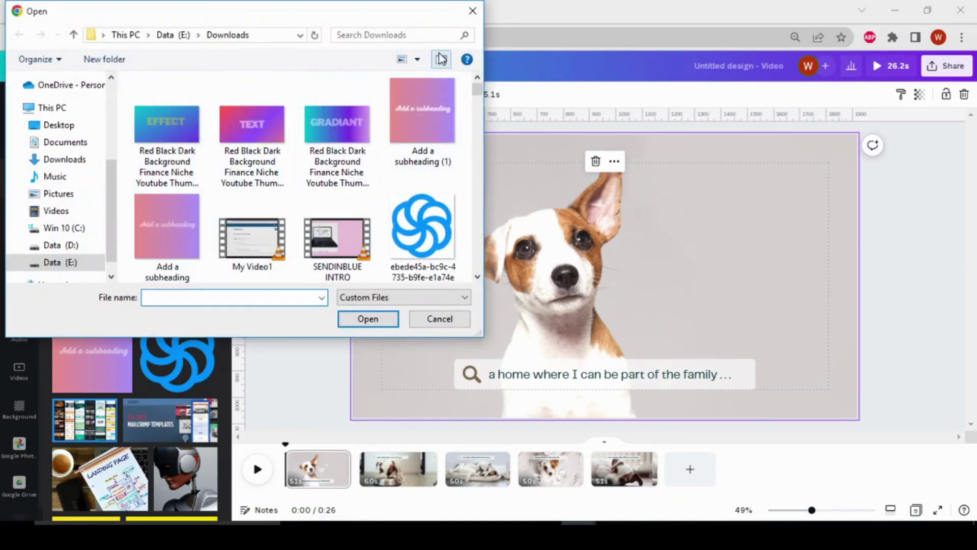
left_click(472, 11)
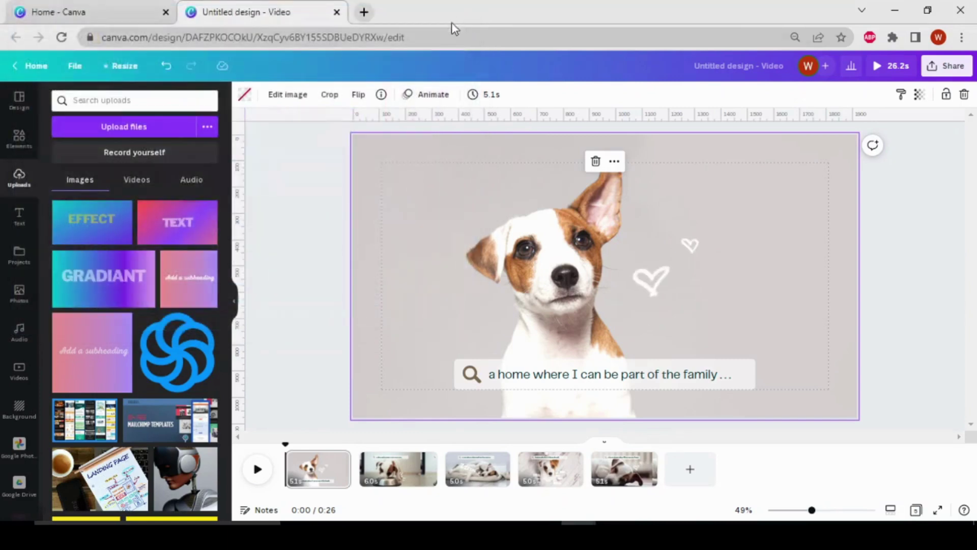
left_click(17, 139)
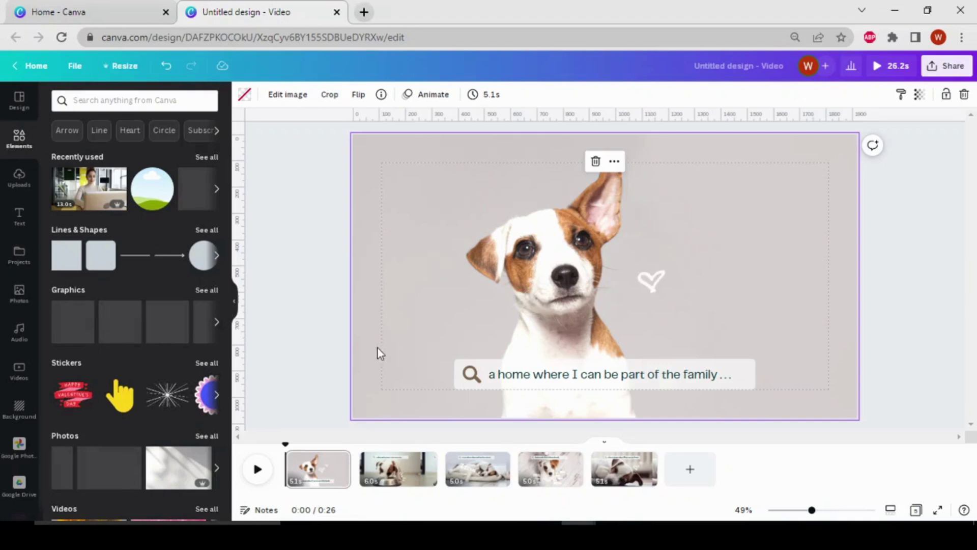
mouse_move(368, 477)
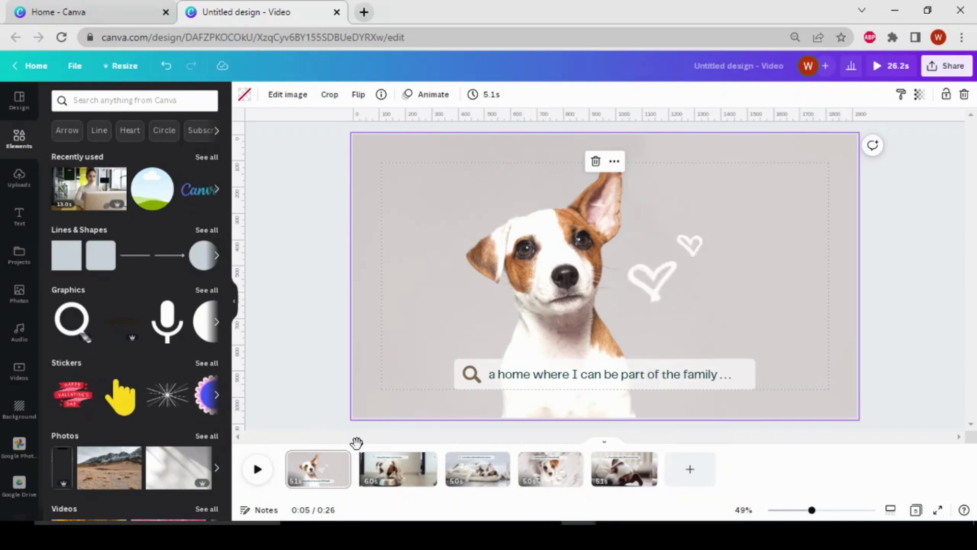
left_click_drag(357, 442, 286, 443)
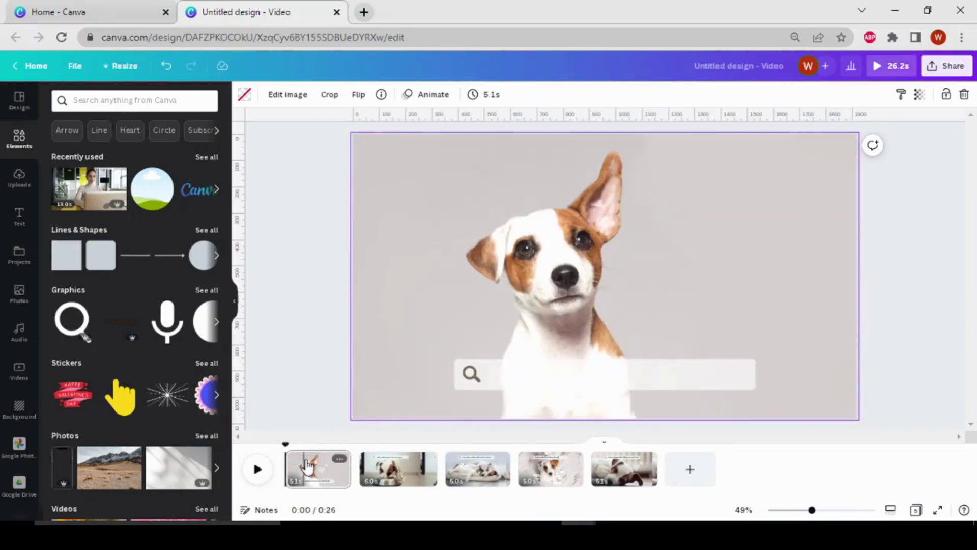
left_click(258, 472)
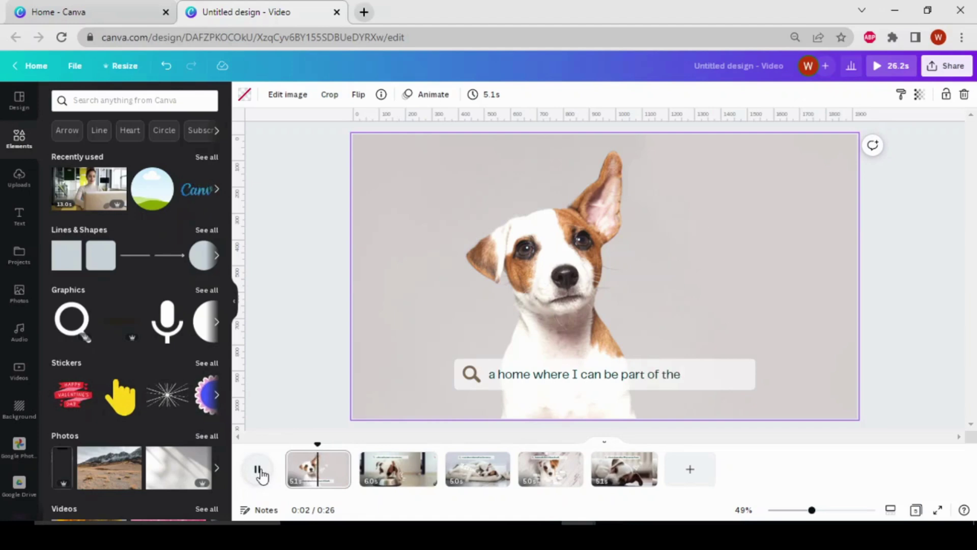
left_click(259, 472)
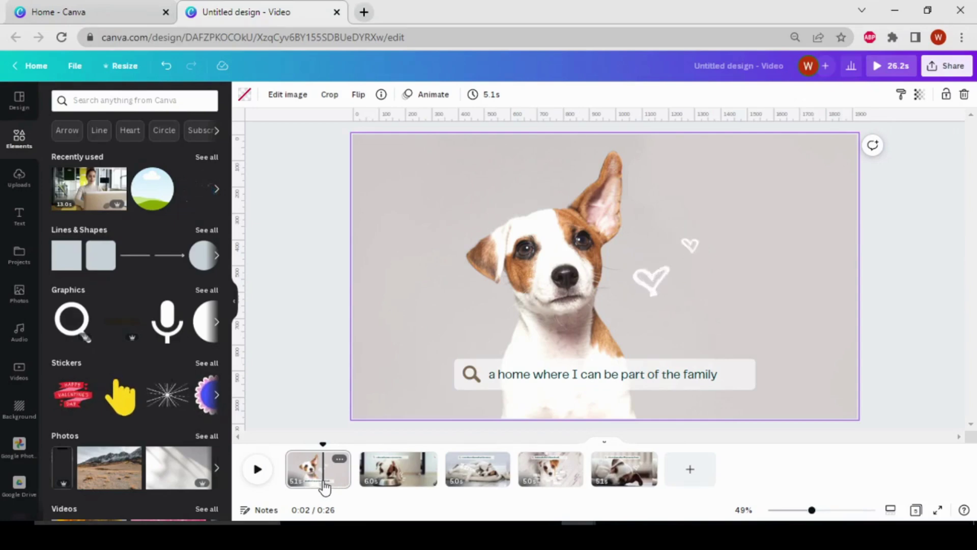
right_click(324, 487)
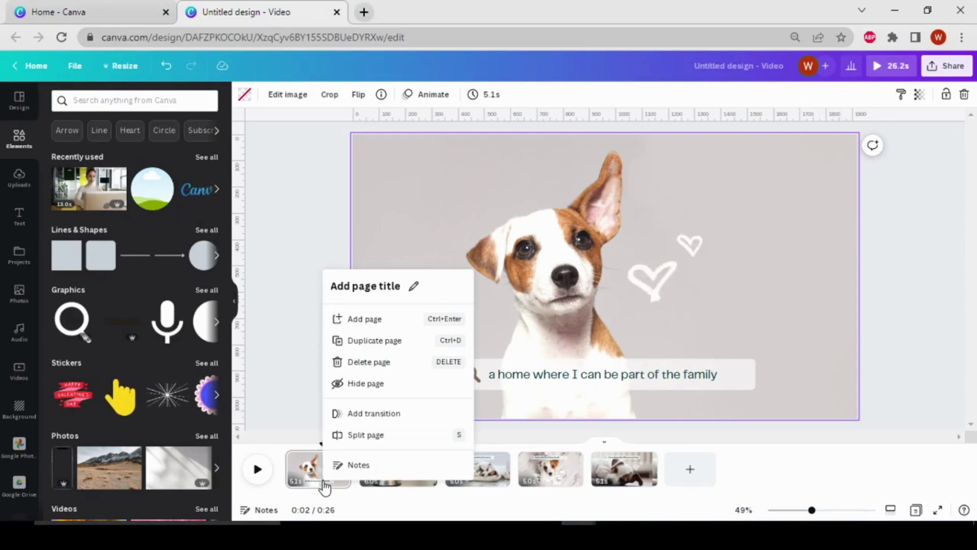
left_click(413, 436)
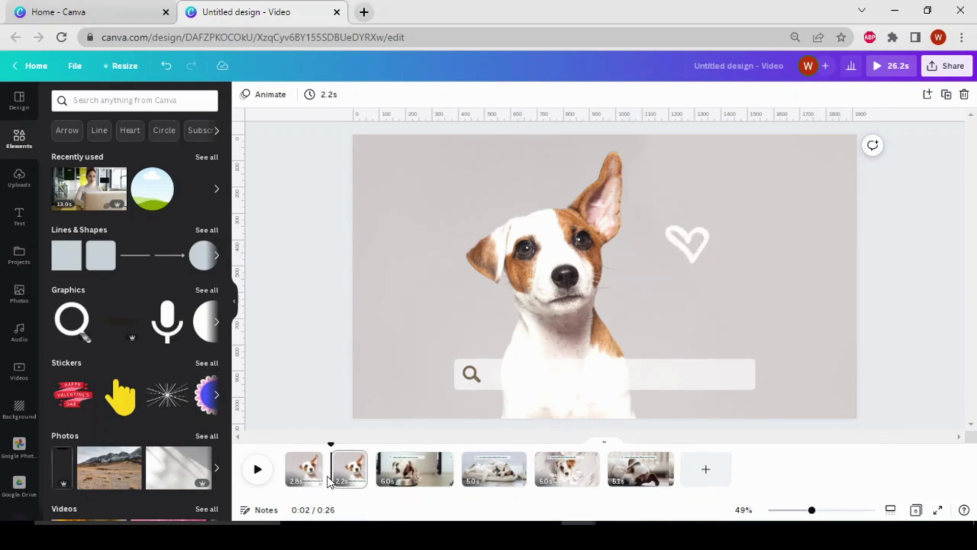
mouse_move(331, 483)
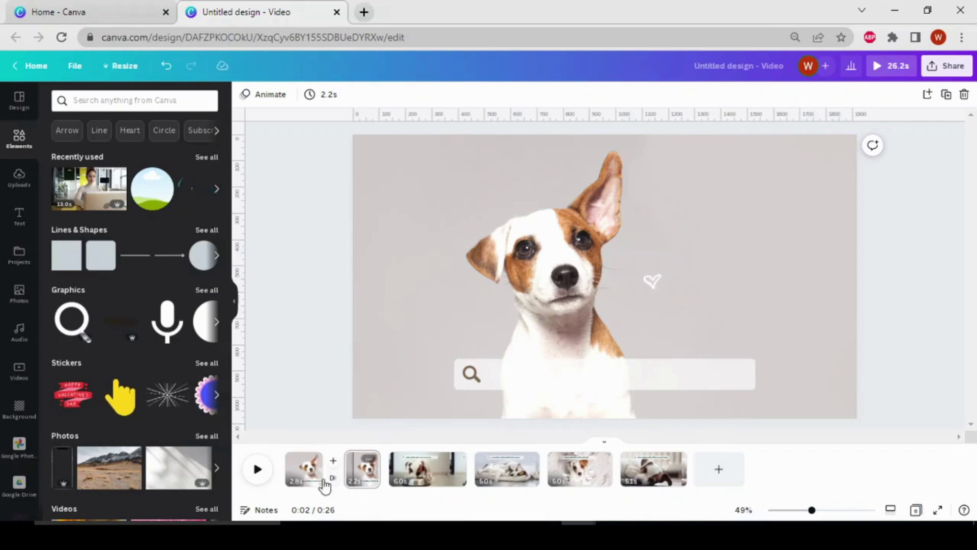
left_click(168, 69)
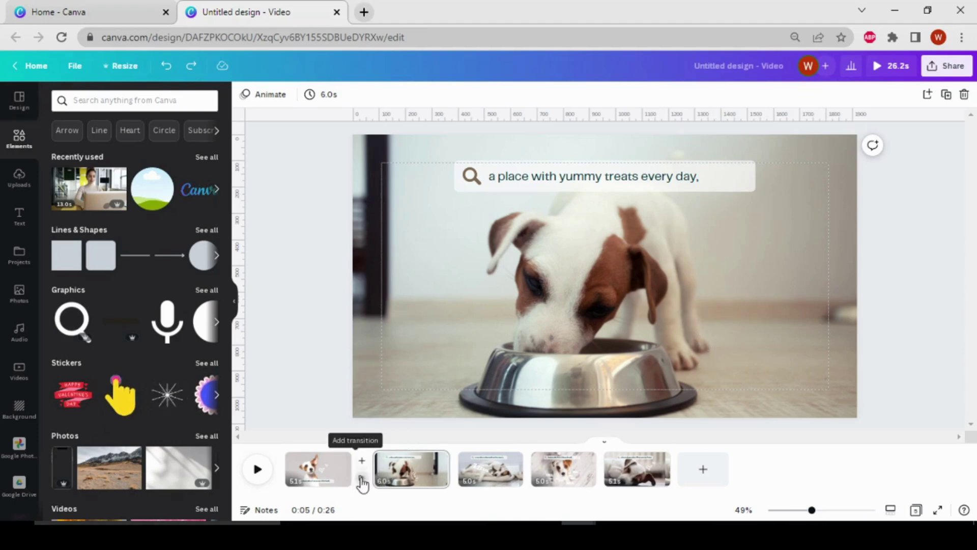
- Join pages 1 and 2 with a 0.7-second Circle Wipe transition set to Out
left_click(362, 479)
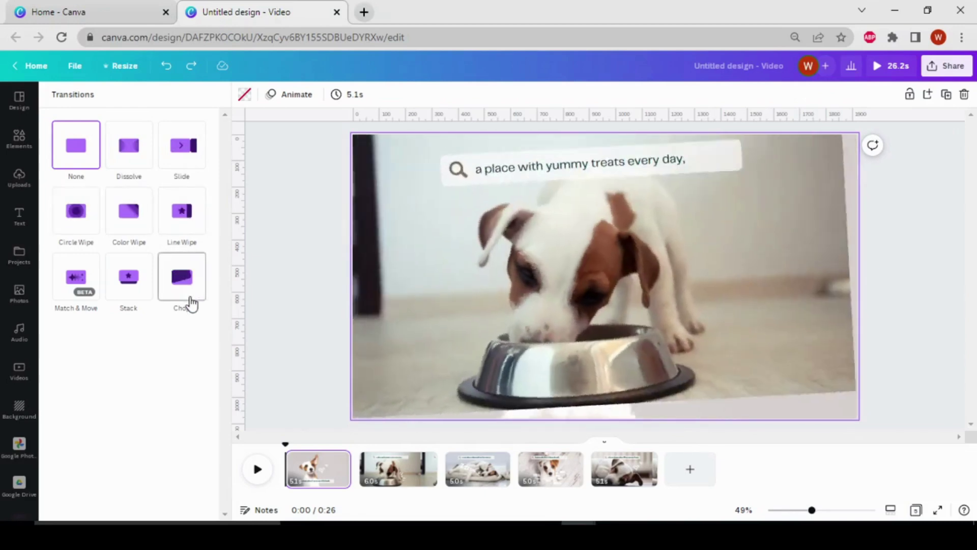
left_click(83, 228)
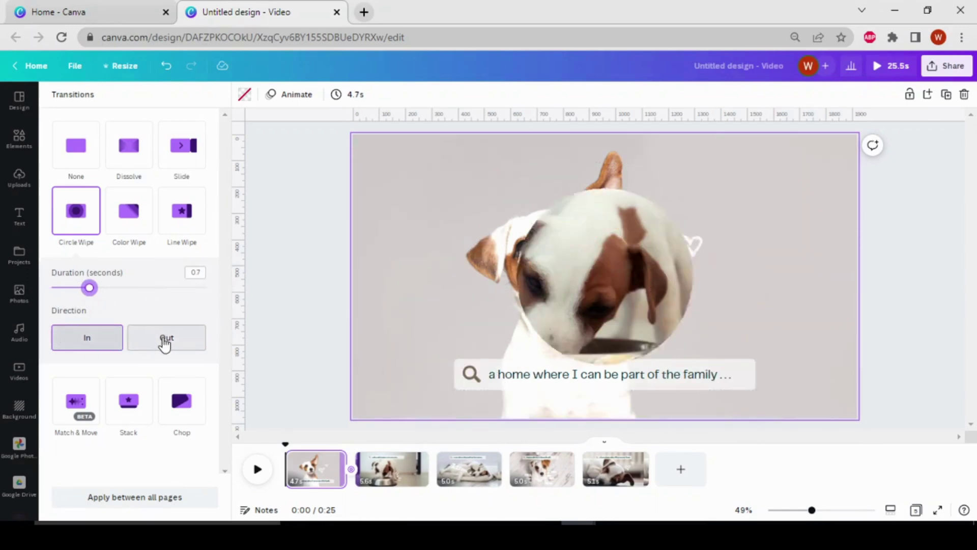
left_click(164, 340)
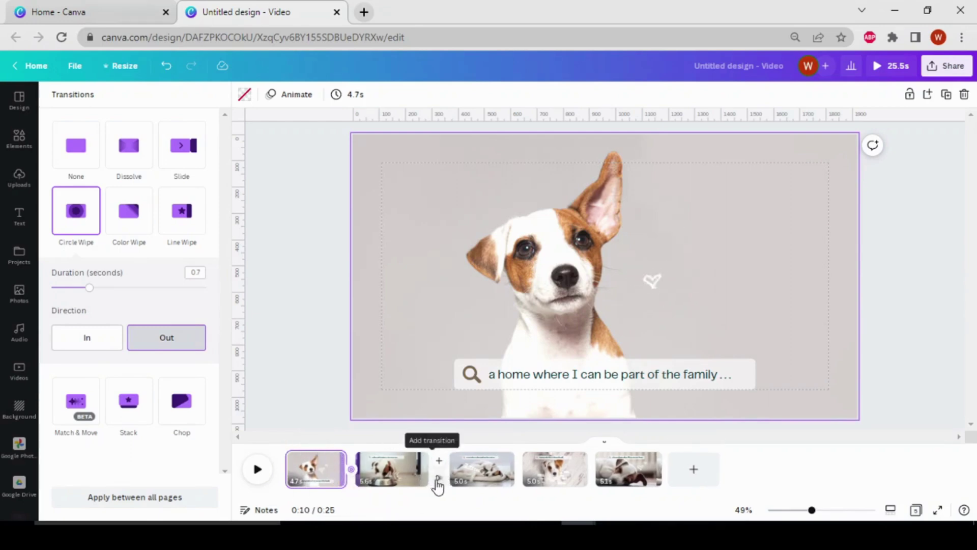
- Add a 1.2-second Color Wipe travelling up-right between pages 2 and 3
left_click(439, 480)
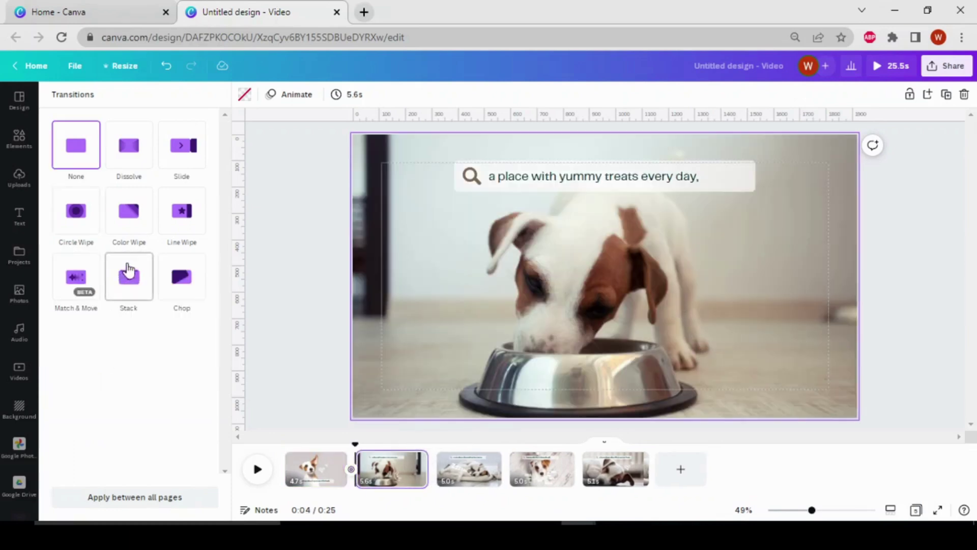
left_click(128, 229)
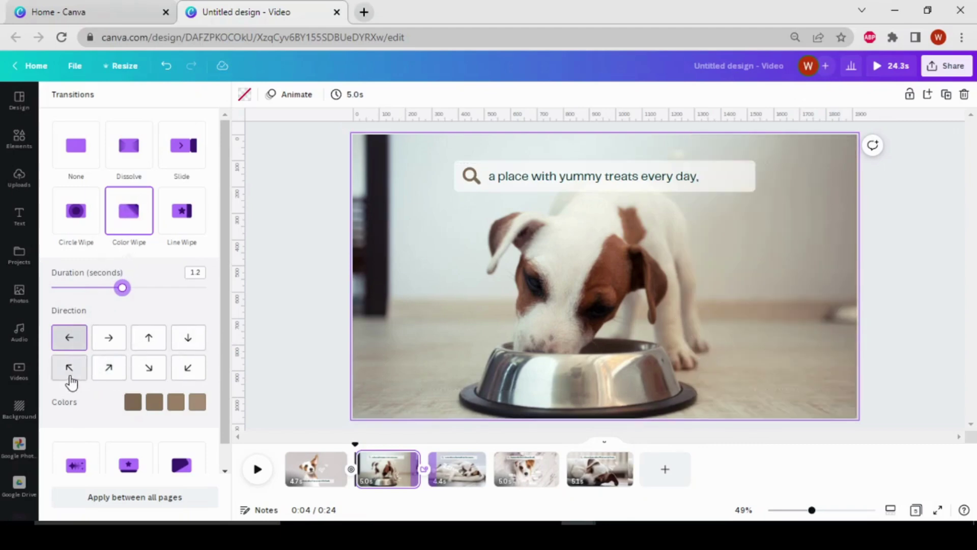
left_click(104, 371)
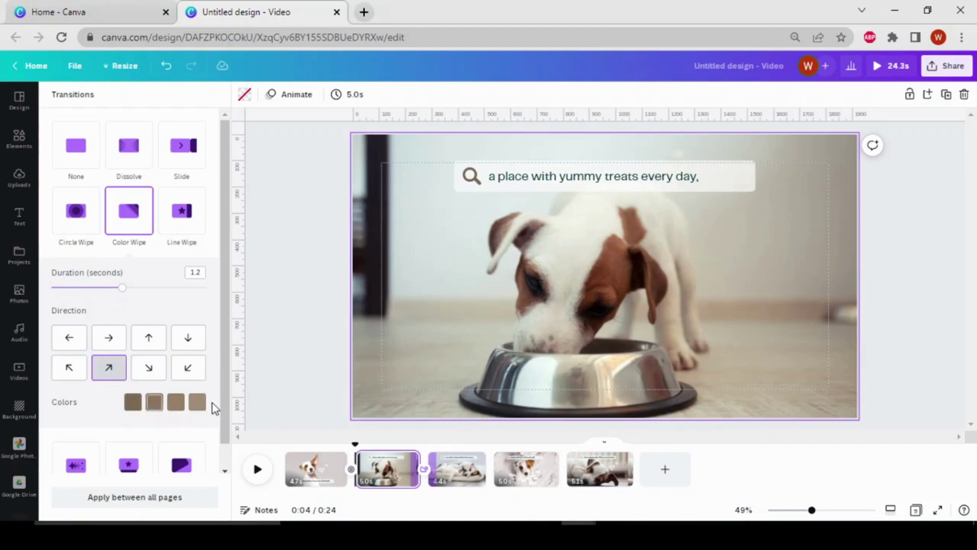
left_click(306, 351)
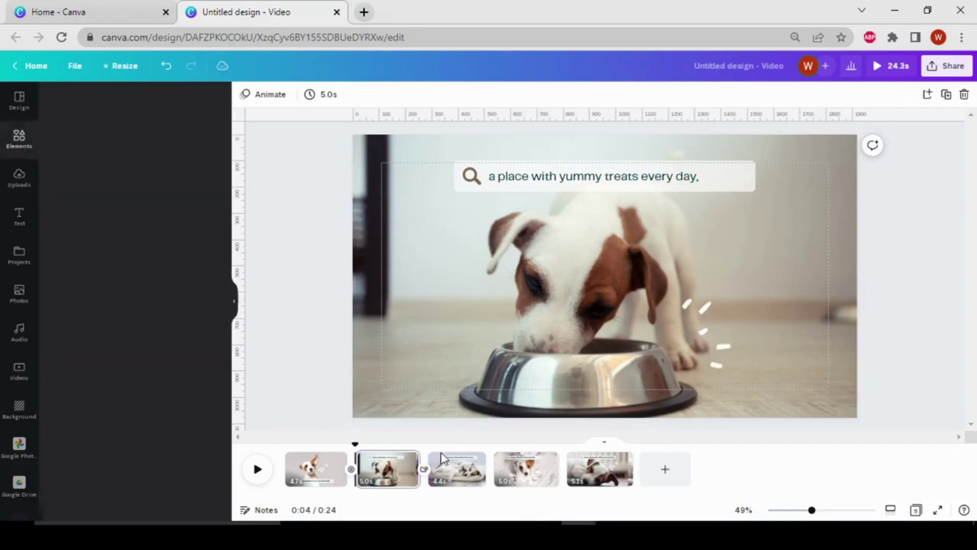
- Add a 0.5-second Stack transition moving right between pages 3 and 4
left_click(491, 472)
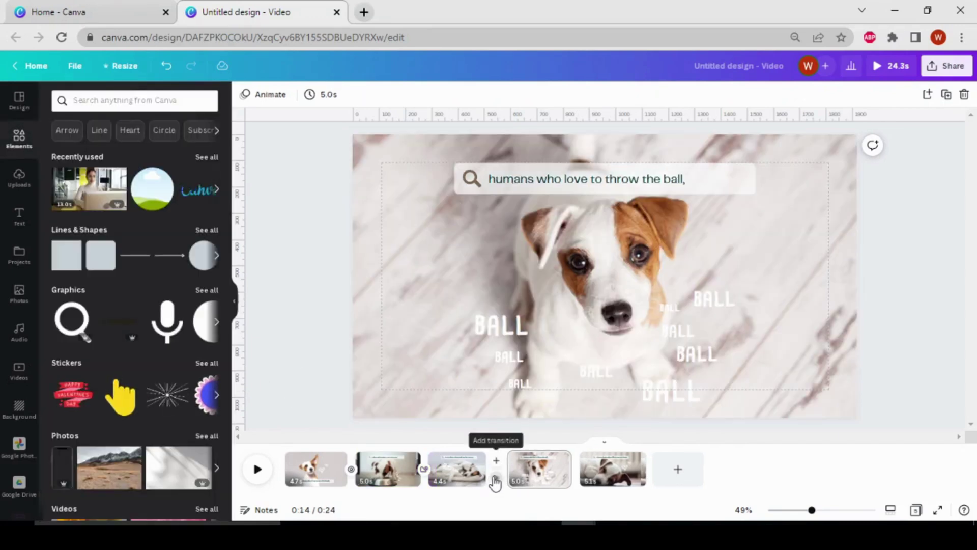
left_click(493, 480)
left_click(134, 296)
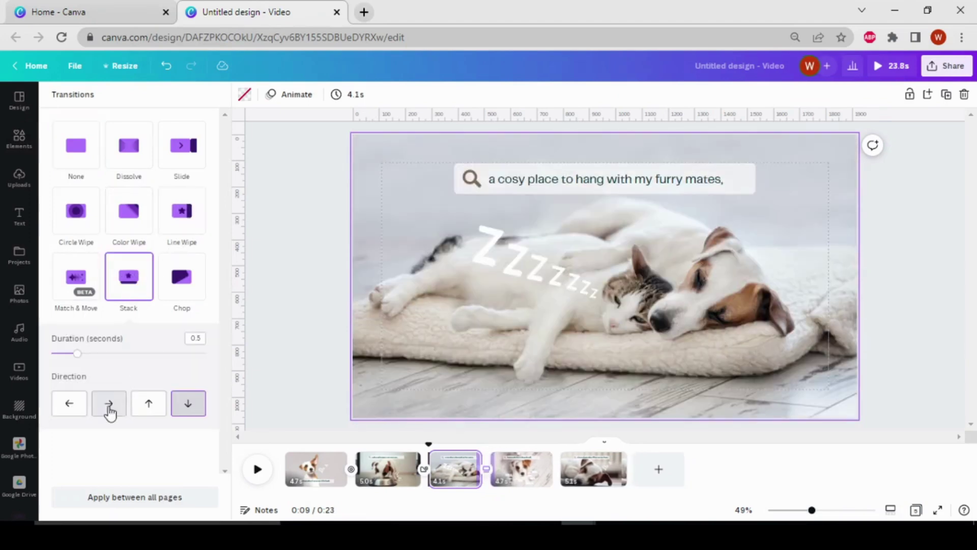
left_click(108, 410)
left_click(262, 376)
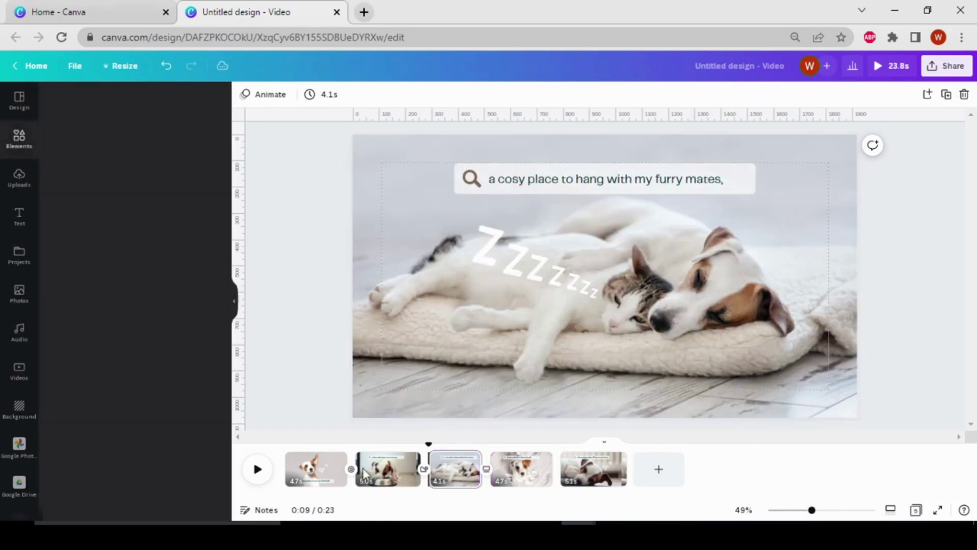
left_click(287, 444)
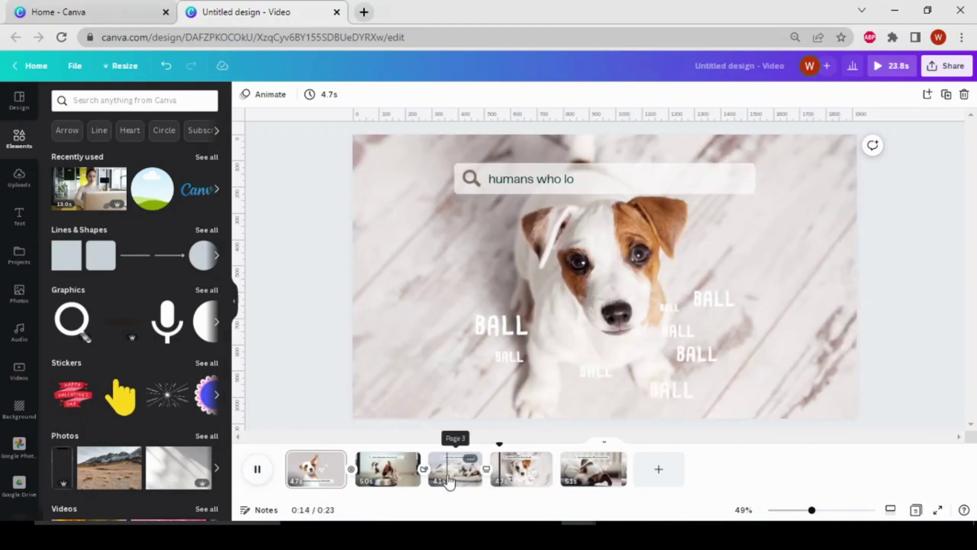
left_click(252, 470)
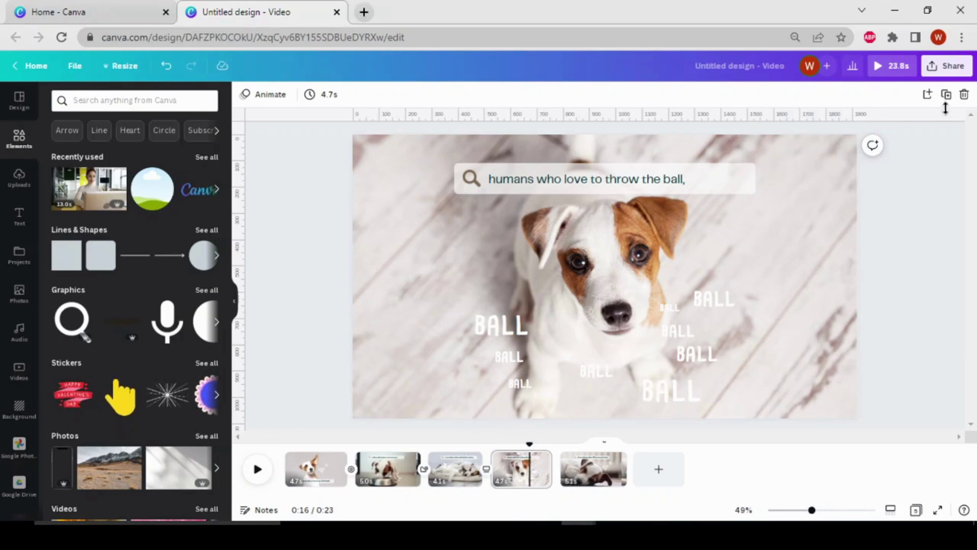
- Download all five pages of the video as a 1080p MP4 file
left_click(960, 72)
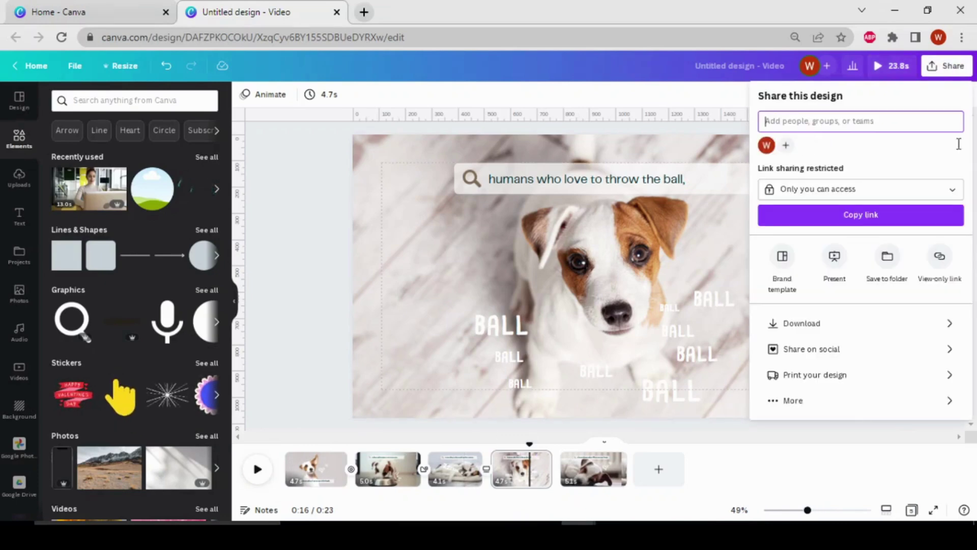
left_click(859, 321)
left_click(950, 141)
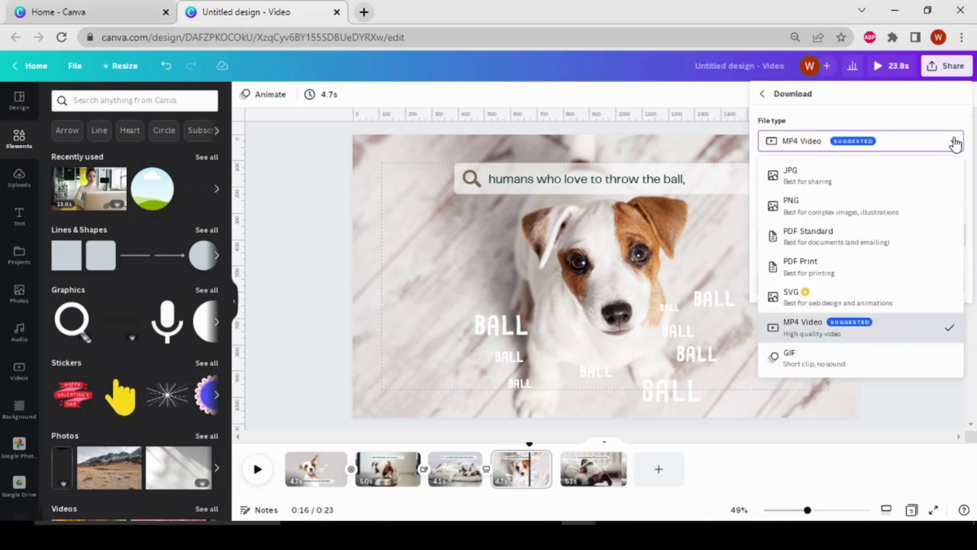
left_click(927, 112)
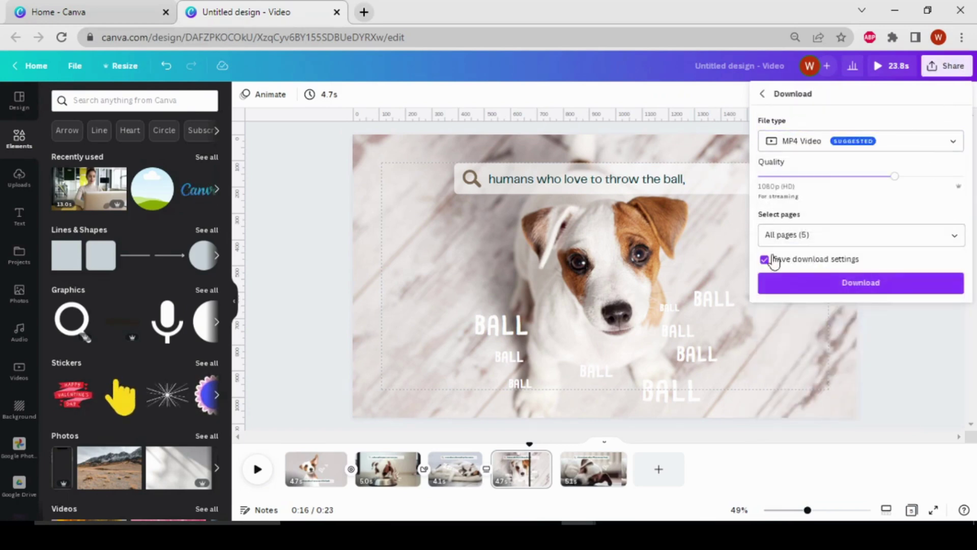
left_click(927, 371)
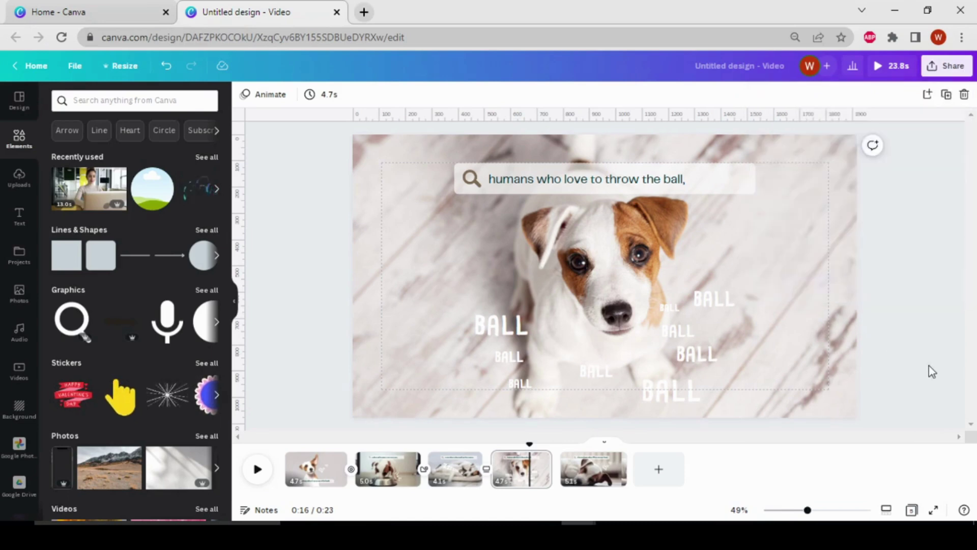